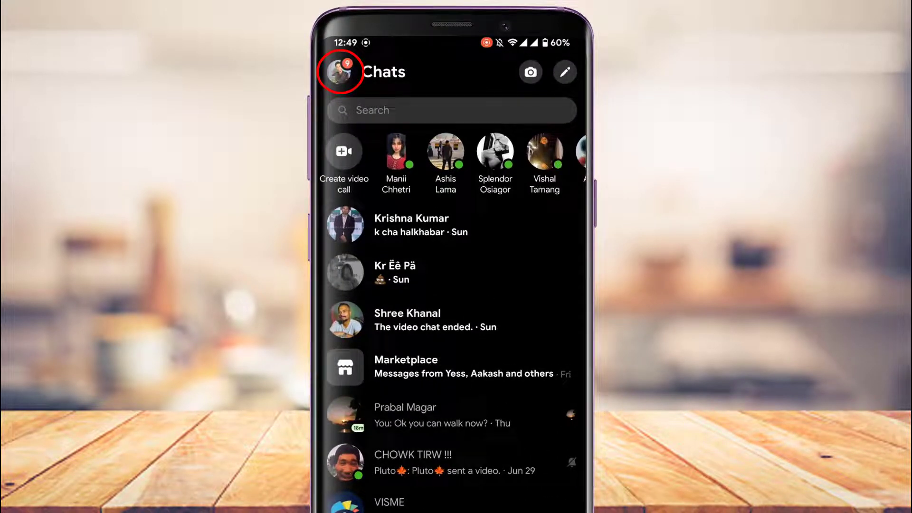
# Step: Open the Me page from your profile picture on the Chats screen
pyautogui.click(344, 72)
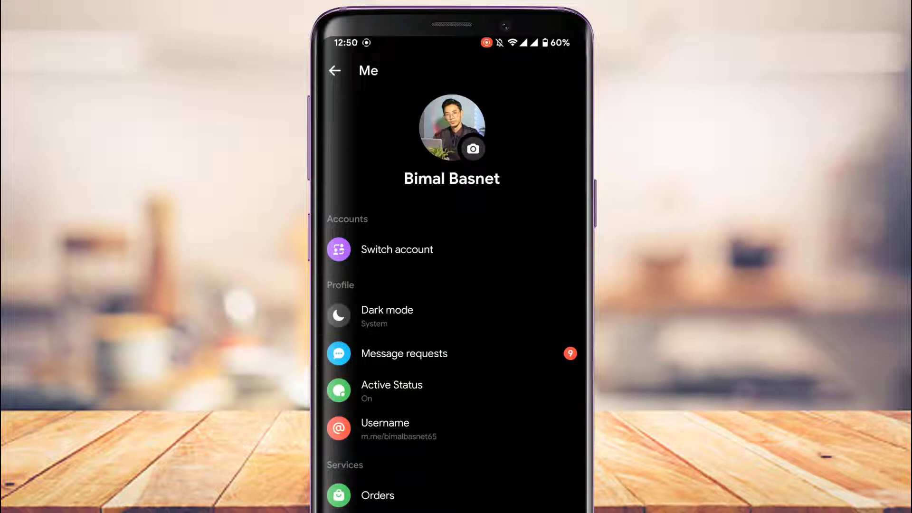
# Step: Open the 9 pending message requests and review the Spam and You May Know lists
pyautogui.click(404, 353)
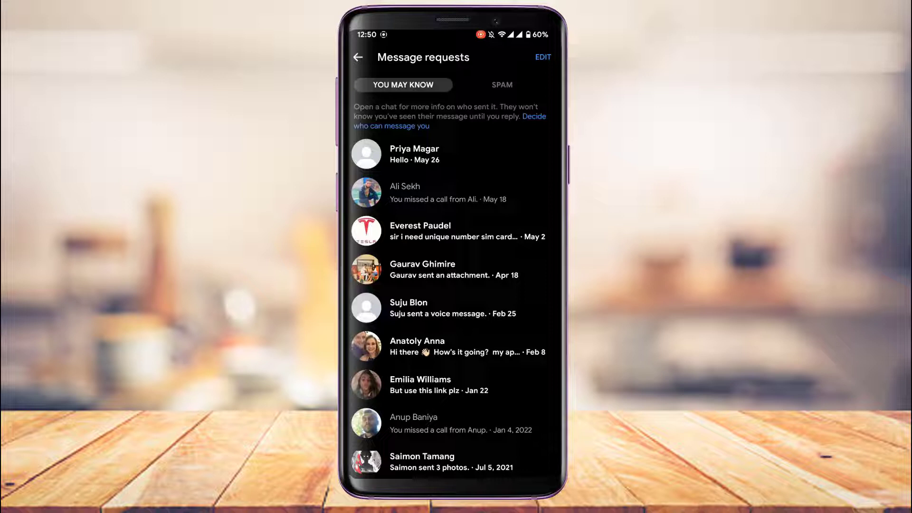
pyautogui.click(502, 84)
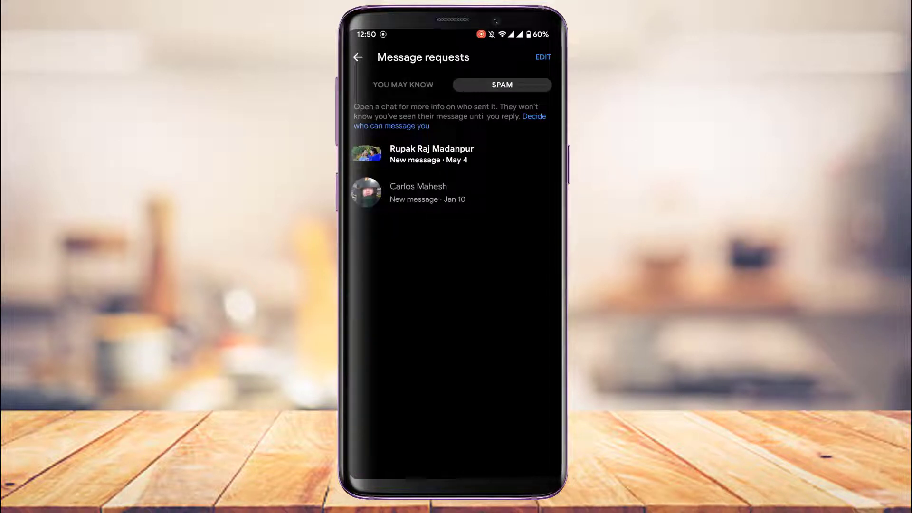
pyautogui.click(403, 84)
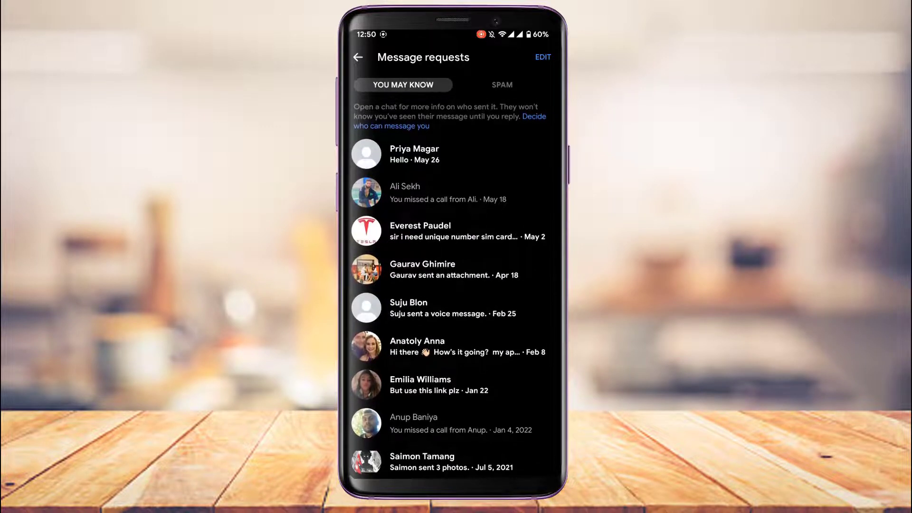
pyautogui.click(454, 193)
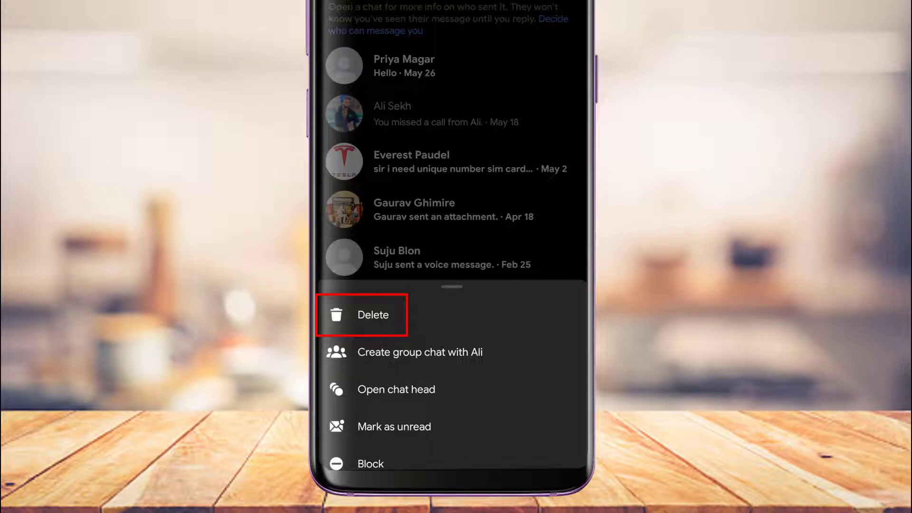
pyautogui.click(373, 315)
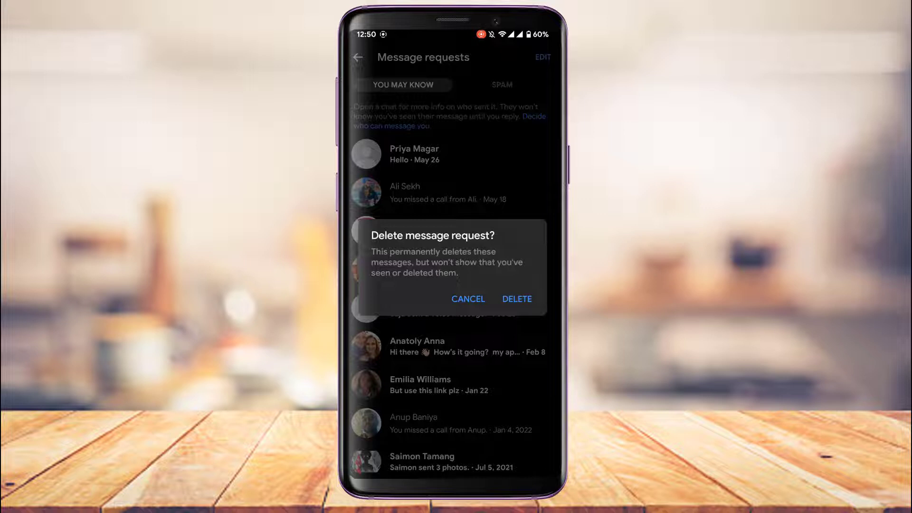
pyautogui.click(516, 298)
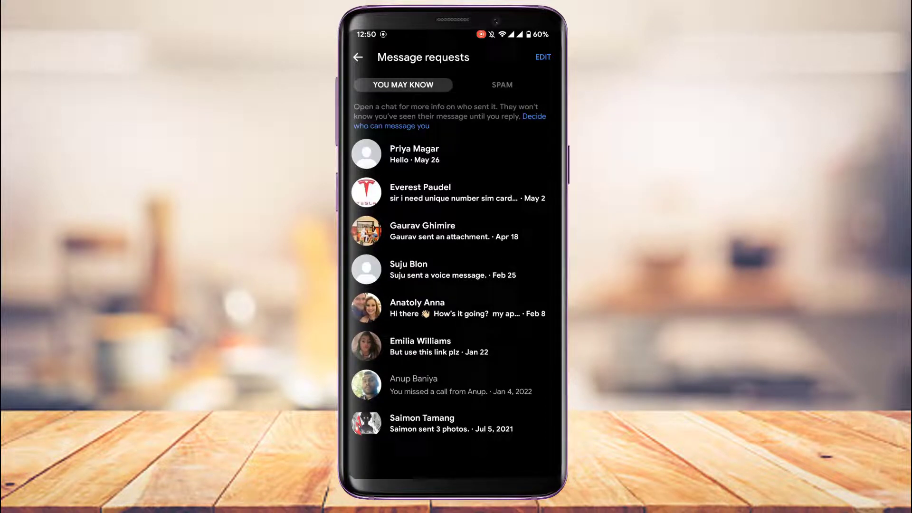
pyautogui.click(502, 84)
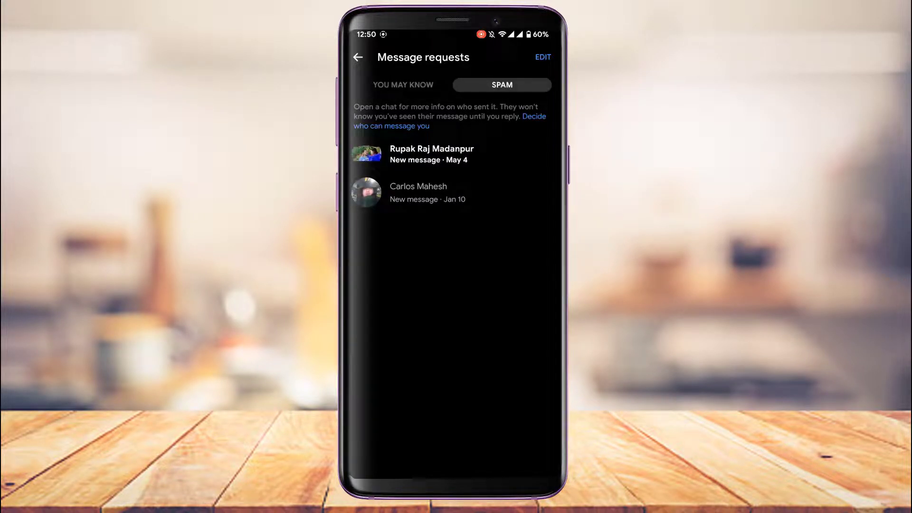
pyautogui.click(453, 153)
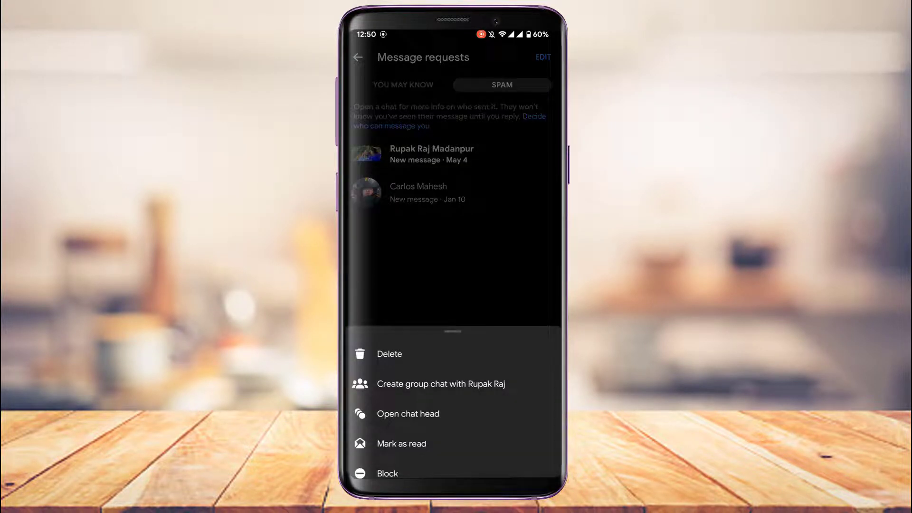
pyautogui.click(390, 353)
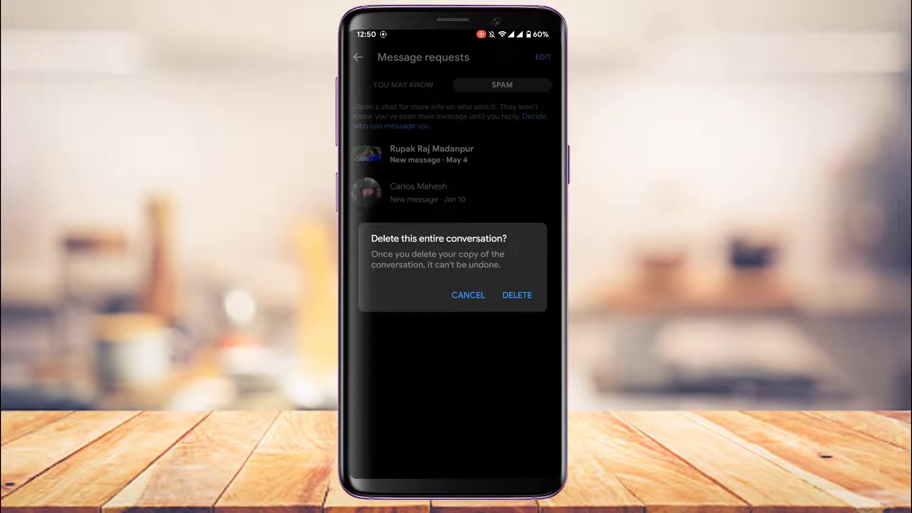
pyautogui.click(468, 295)
pyautogui.click(403, 84)
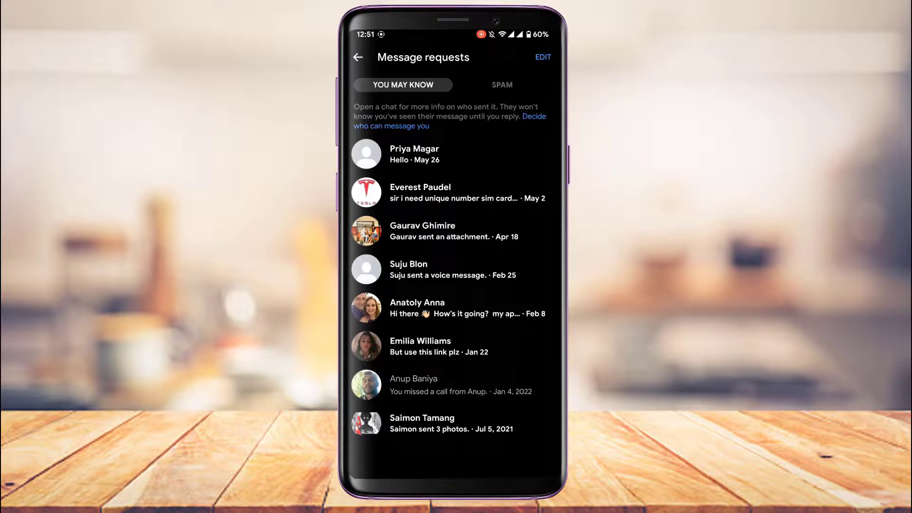
# Step: Recheck the Spam list, then delete the Jan 4, 2022 missed-call request
pyautogui.click(502, 85)
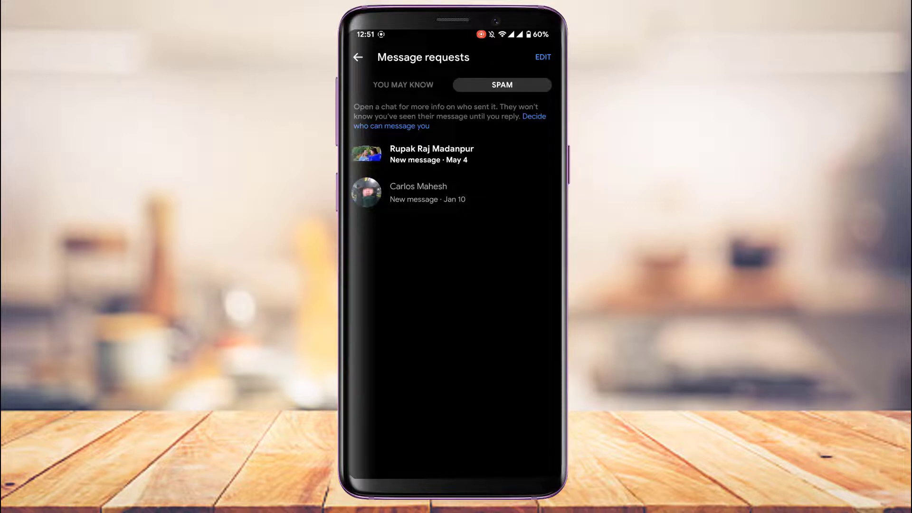
pyautogui.click(403, 84)
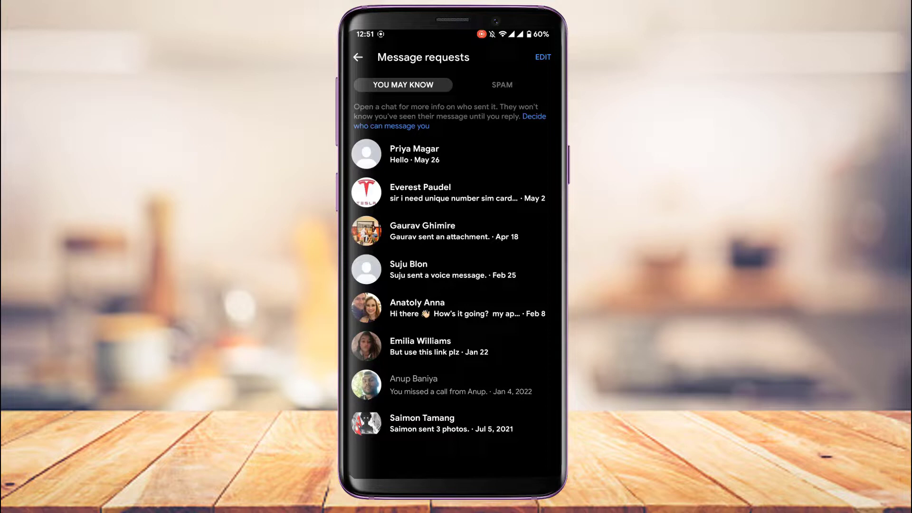
pyautogui.click(449, 385)
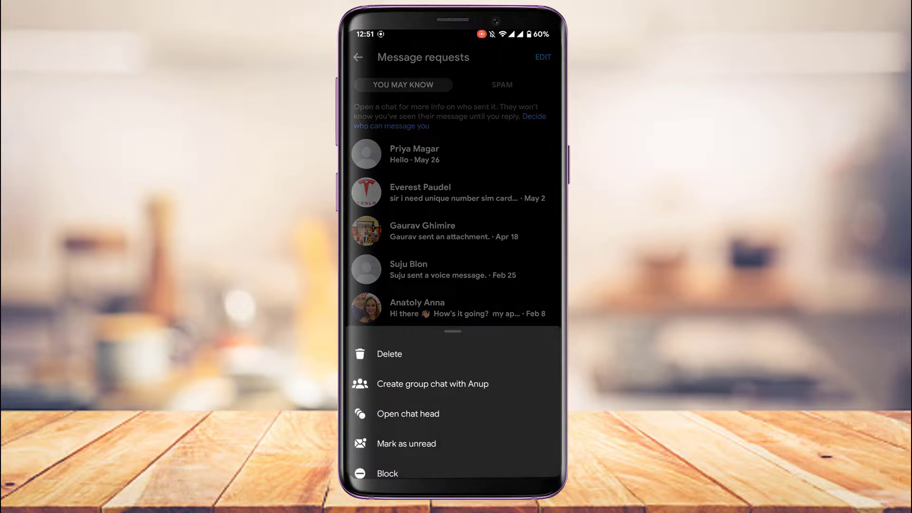
pyautogui.click(428, 354)
pyautogui.click(517, 298)
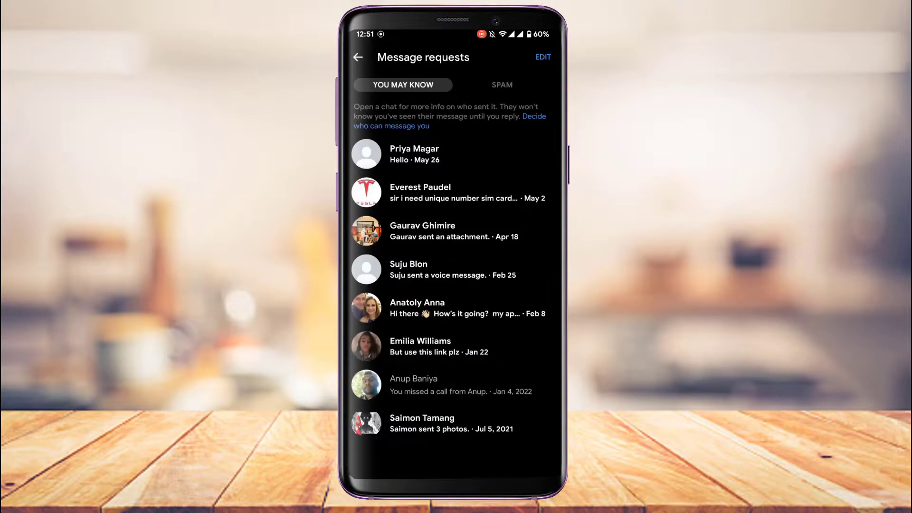